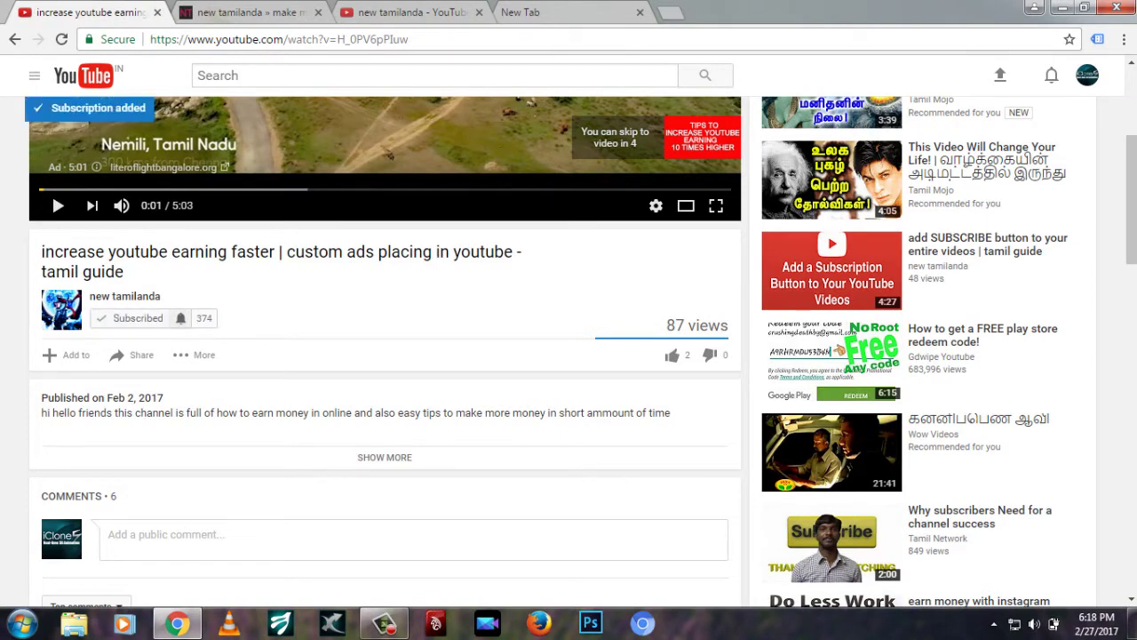
- Turn on all notifications for the new tamilanda channel and save the setting
click(180, 318)
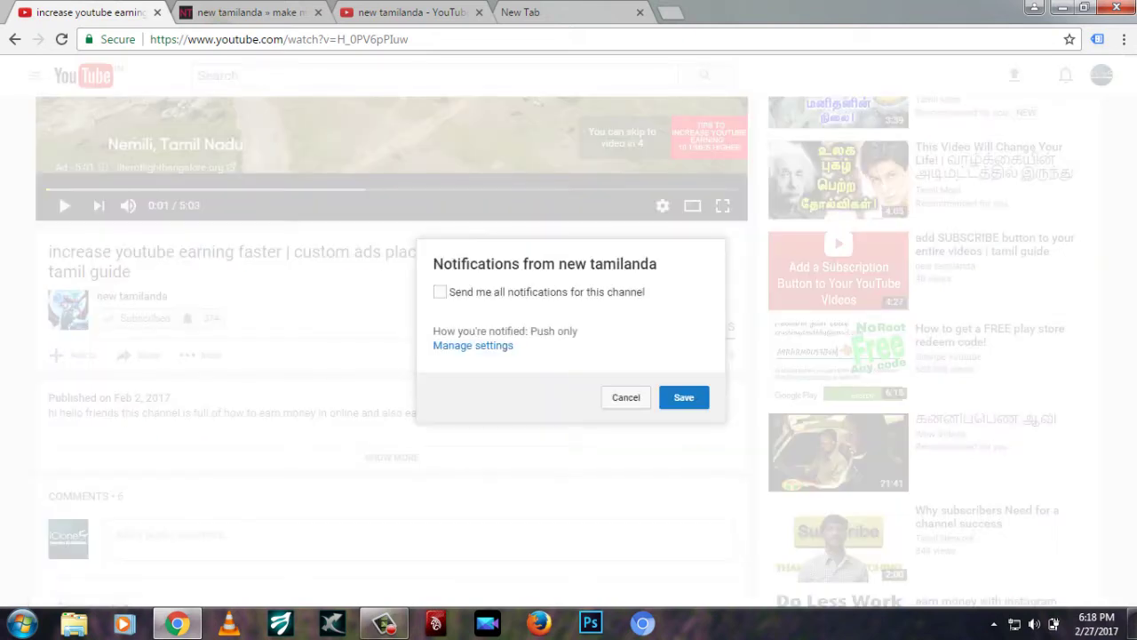
click(440, 292)
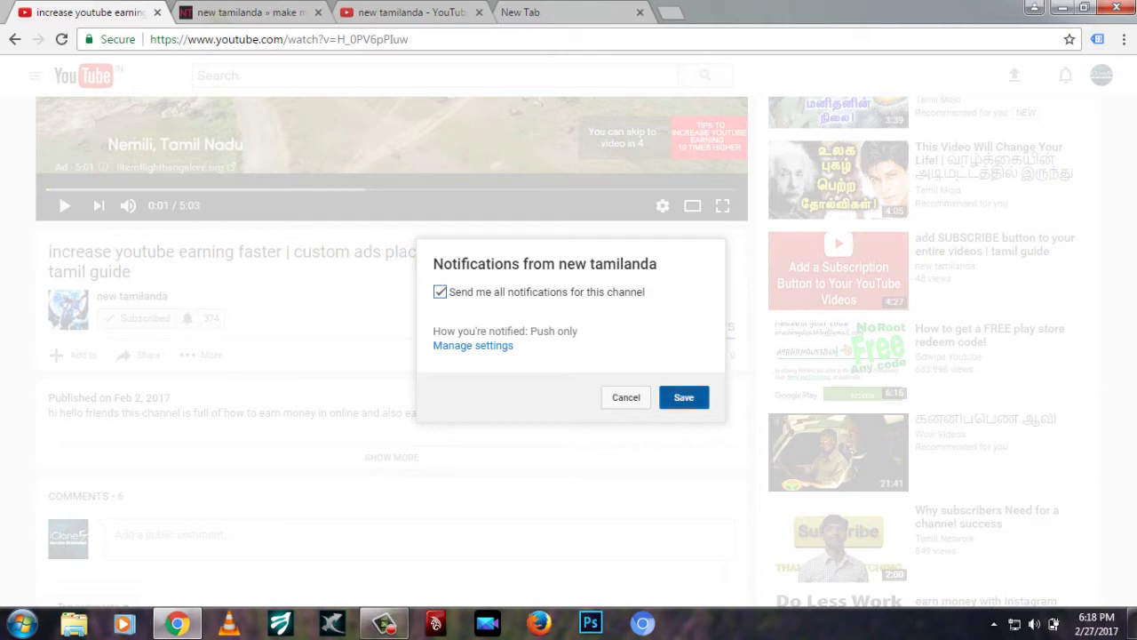
click(683, 398)
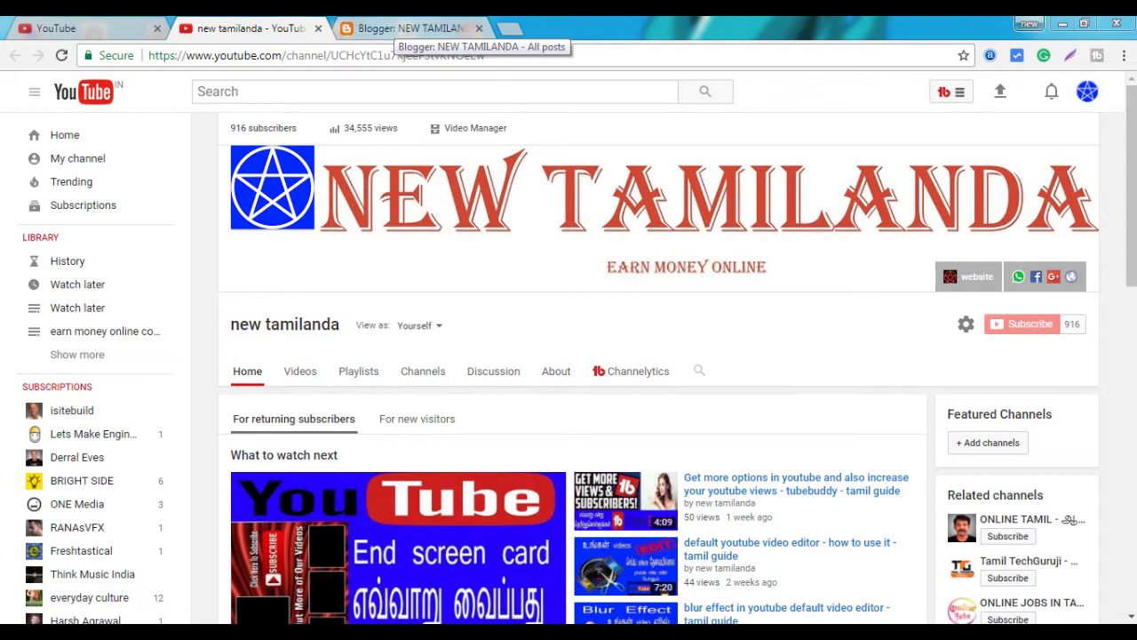
- Switch to Blogger and start a new post titled "ggh" on the NEW TAMILANDA blog
click(404, 29)
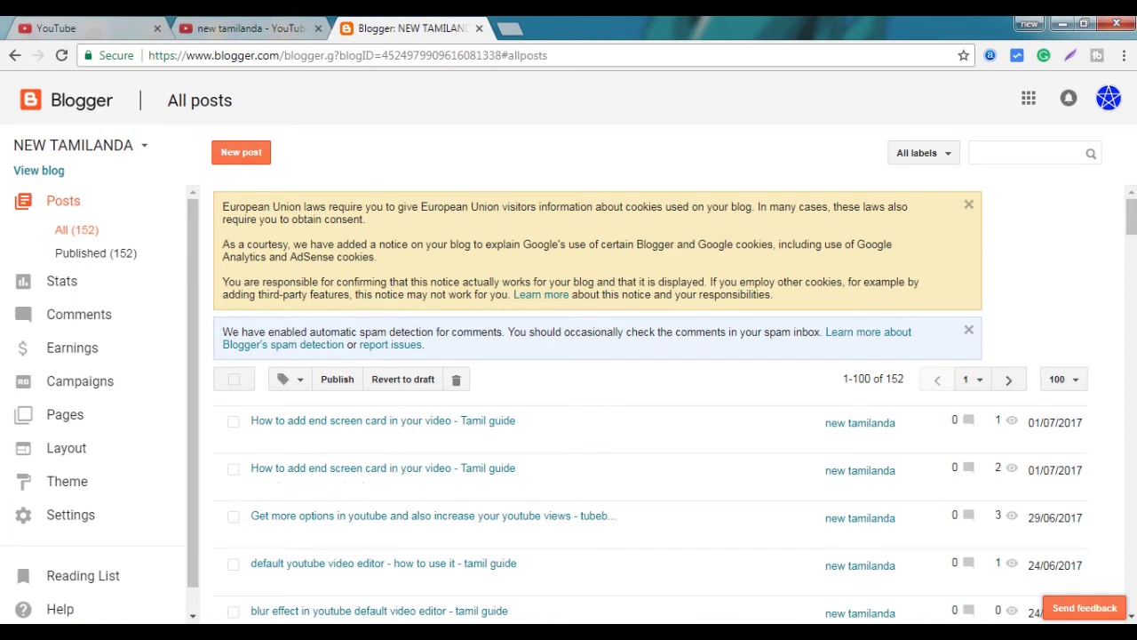
click(241, 152)
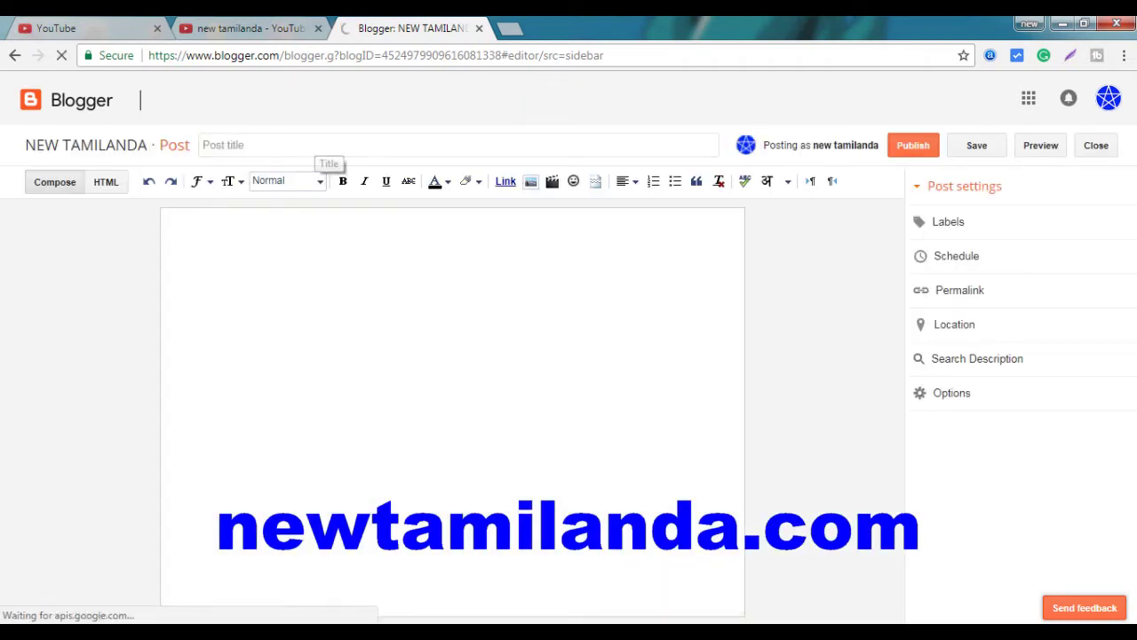
text(ggh)
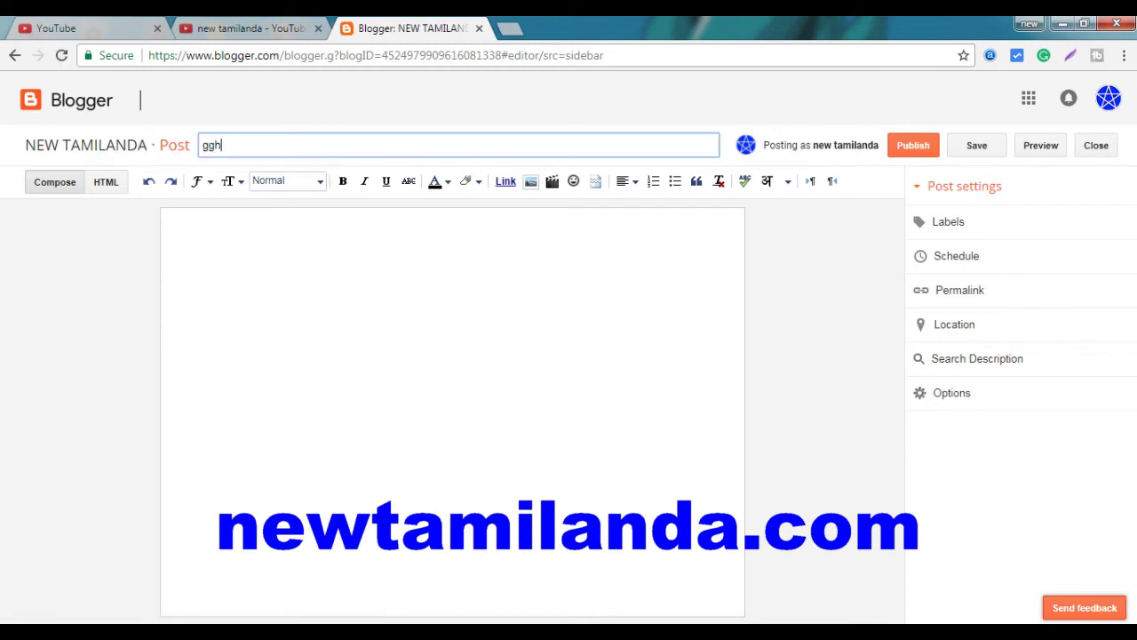
click(173, 221)
- Switch to YouTube, open the recommended video "The World's Most Powerful Laptop!" in a new browser tab, and show its sharing options
click(115, 27)
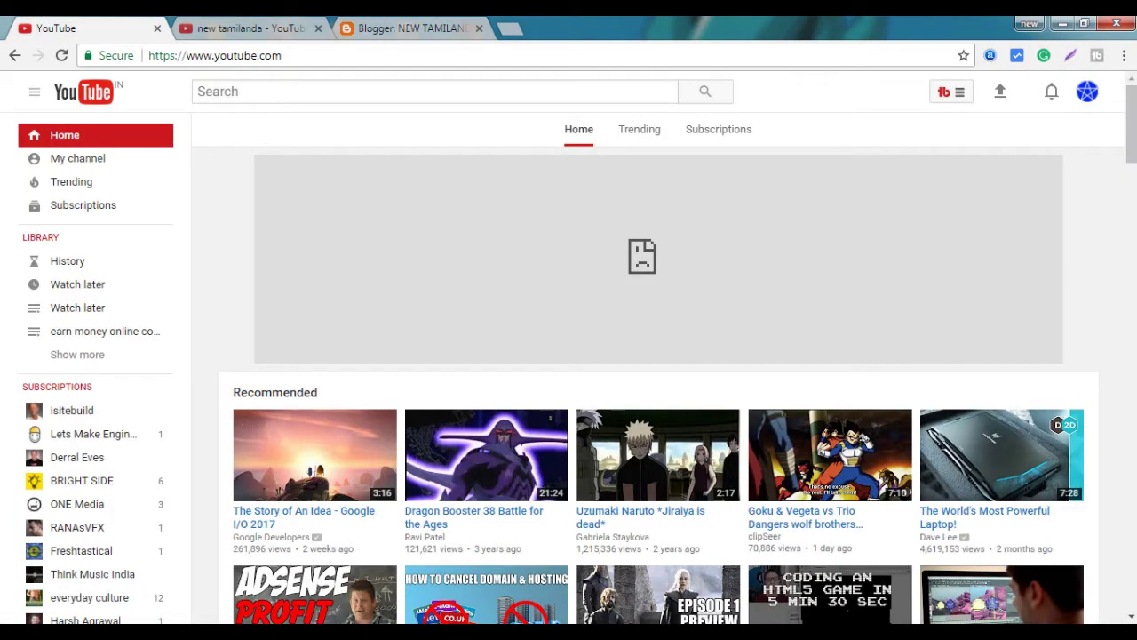
scroll(324, 520, down, 1)
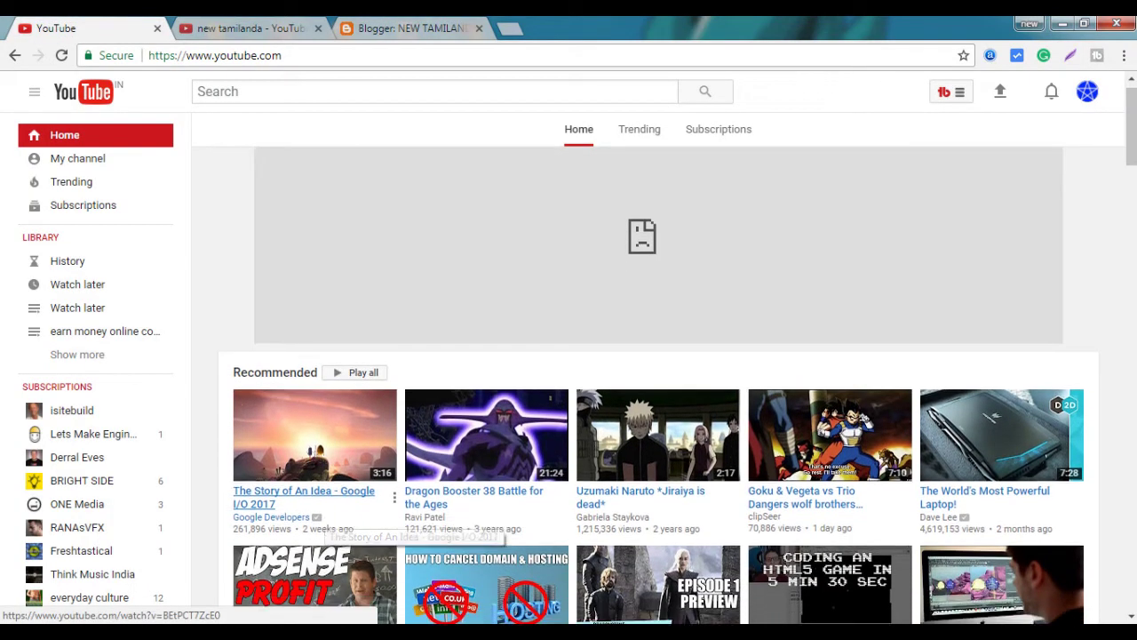
scroll(327, 519, down, 1)
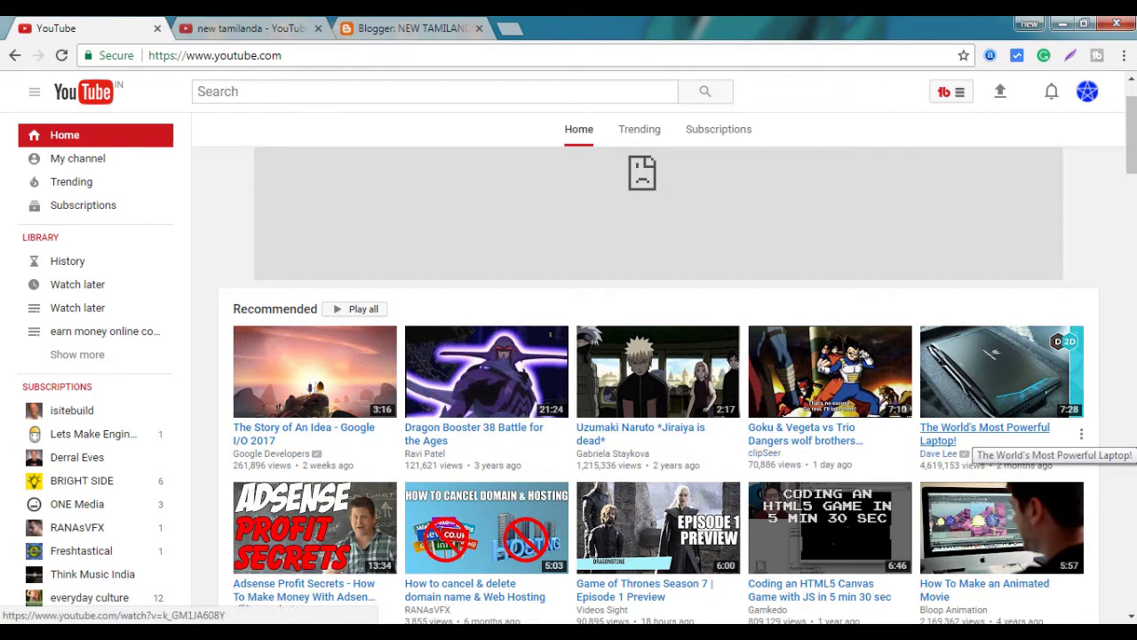
right_click(969, 437)
click(960, 449)
click(231, 28)
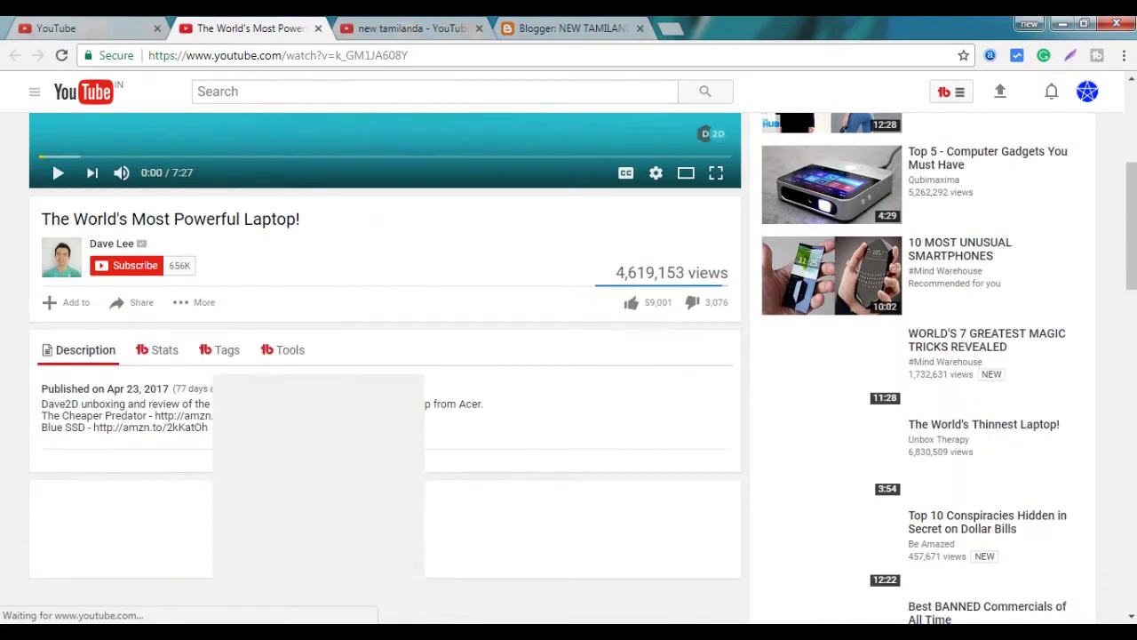
scroll(568, 355, down, 4)
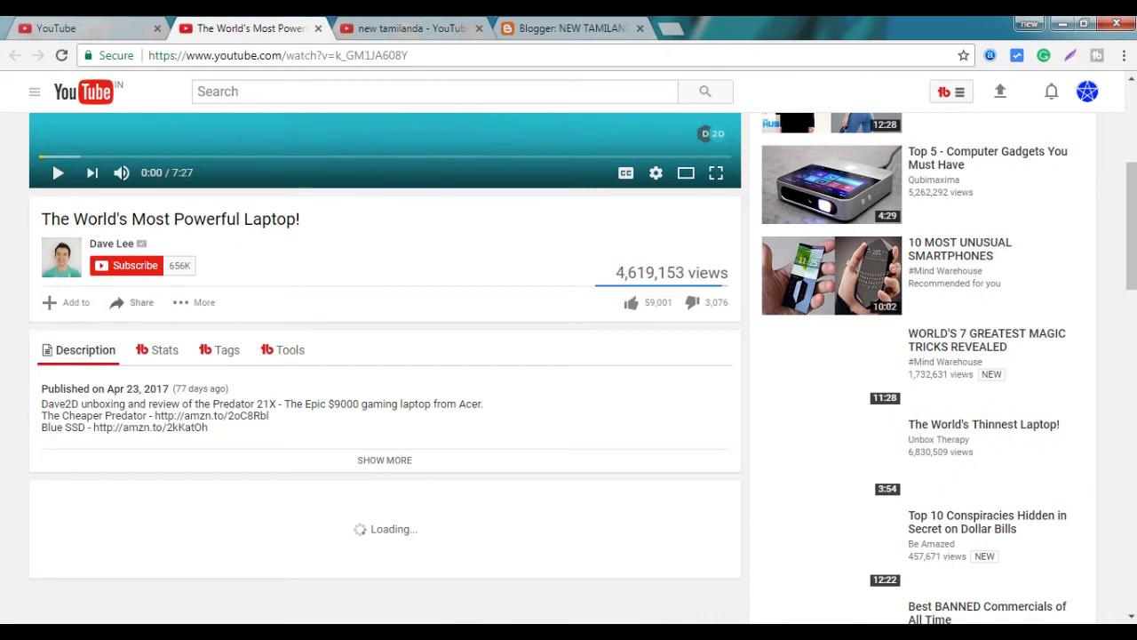
click(130, 303)
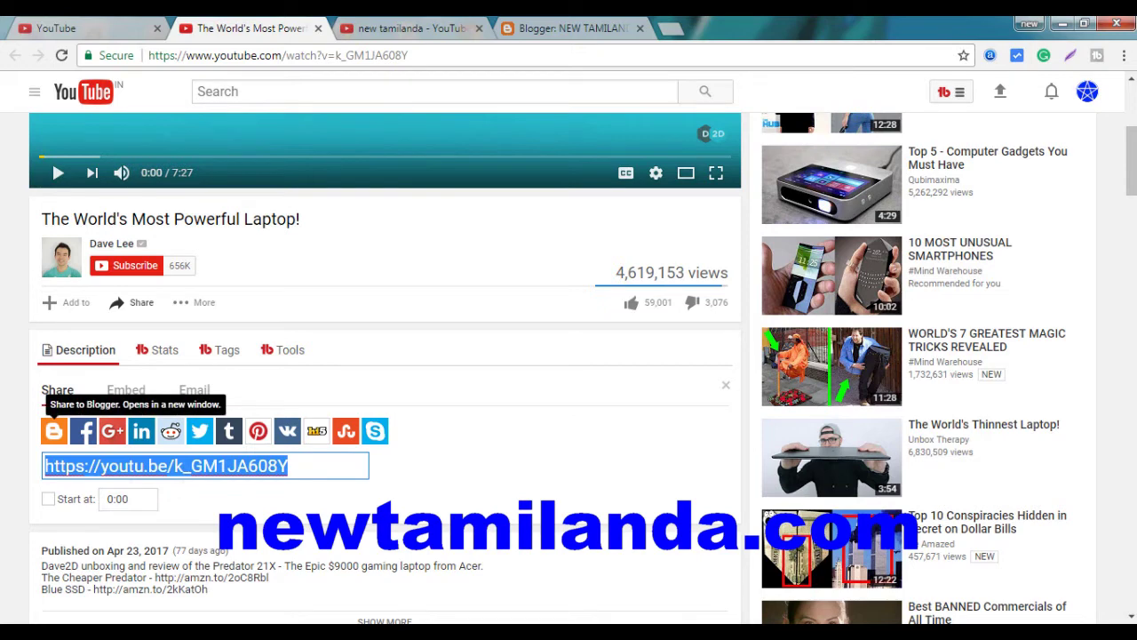
- Try sharing the video to Blogger with NEW TAMILANDA as the target blog, and discard the prepared post
click(53, 431)
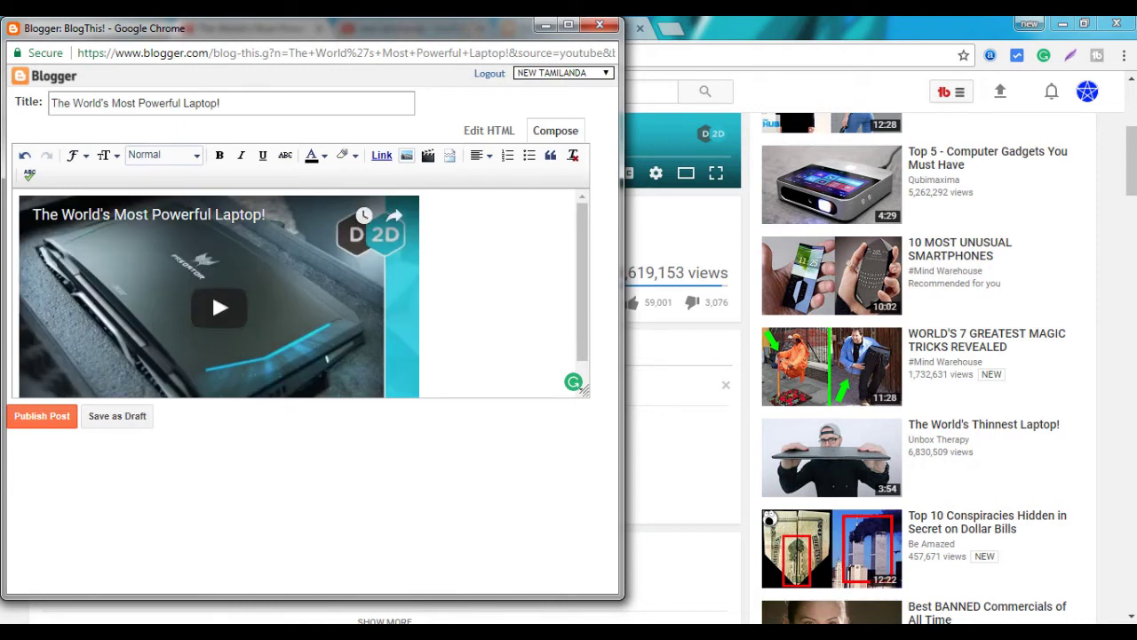
click(564, 73)
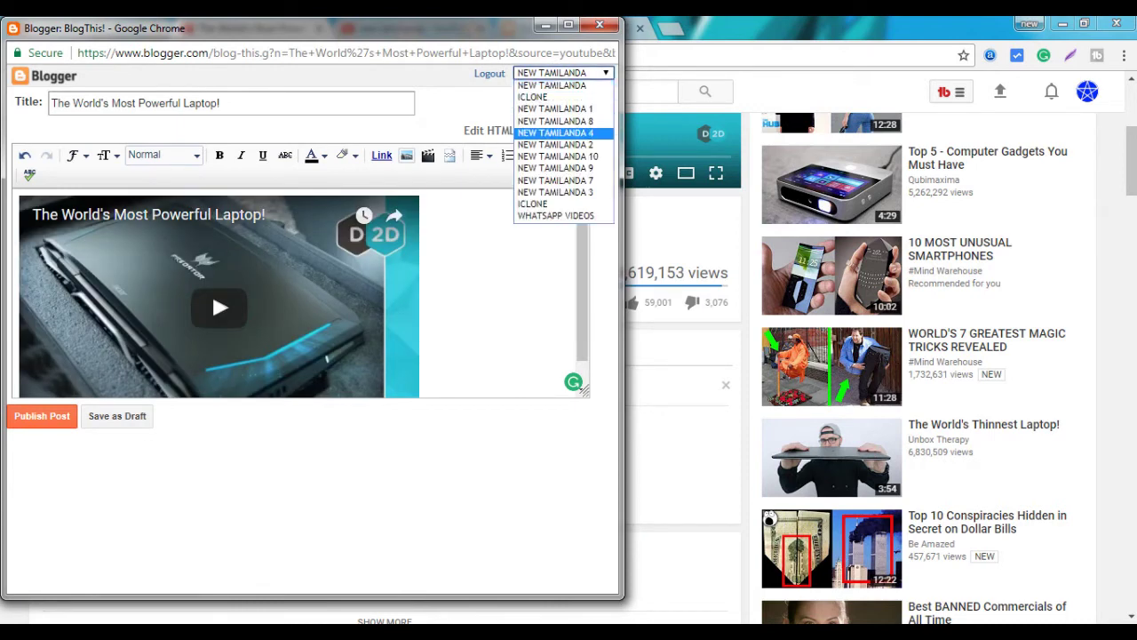
click(552, 84)
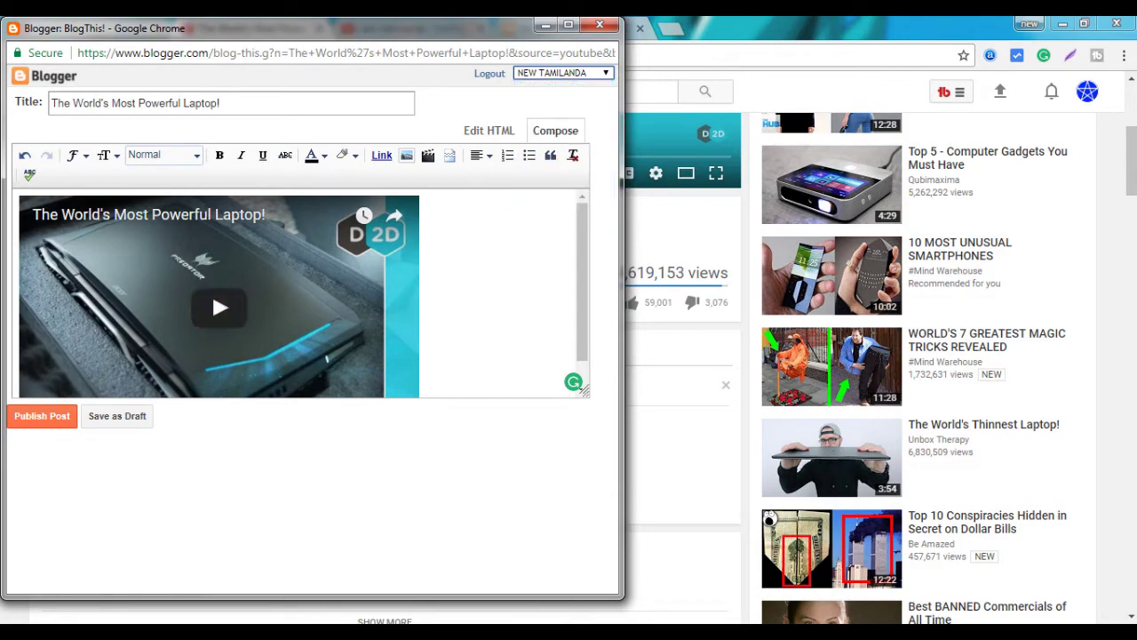
click(600, 25)
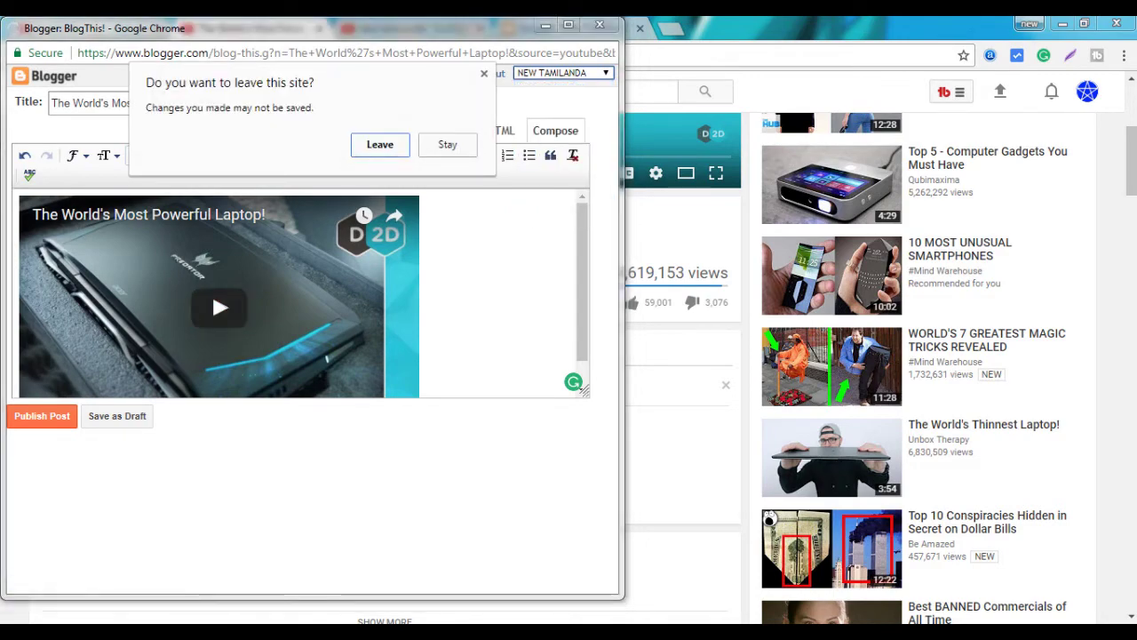
key(Return)
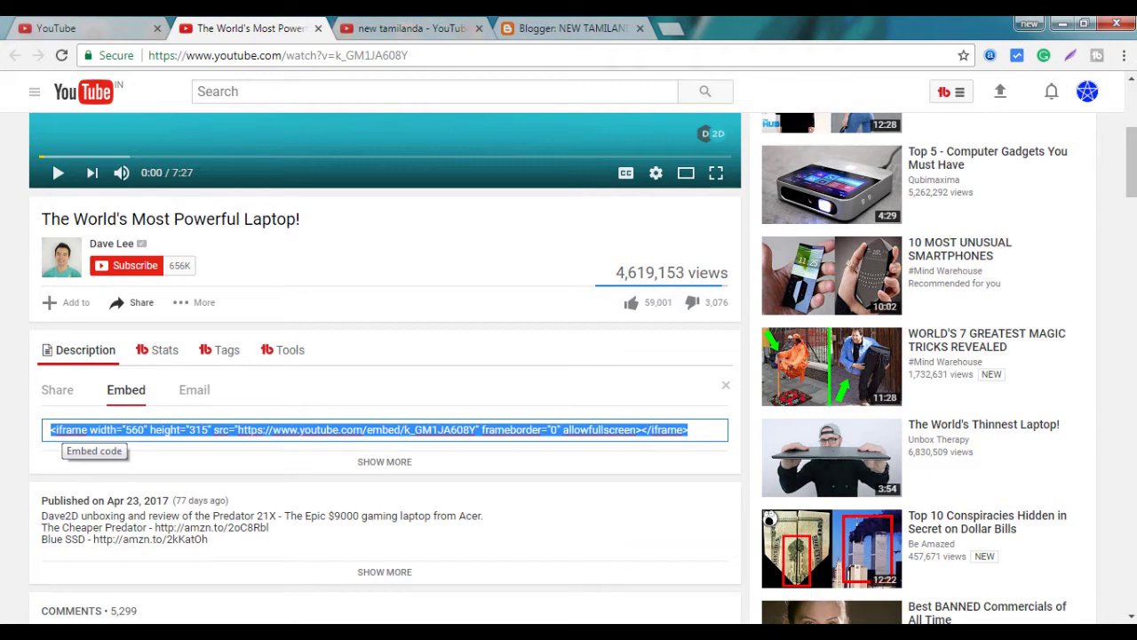
- Copy the video's embed code, paste it below the existing HTML of the "ggh" post in Blogger, and display the post in Compose view
right_click(117, 432)
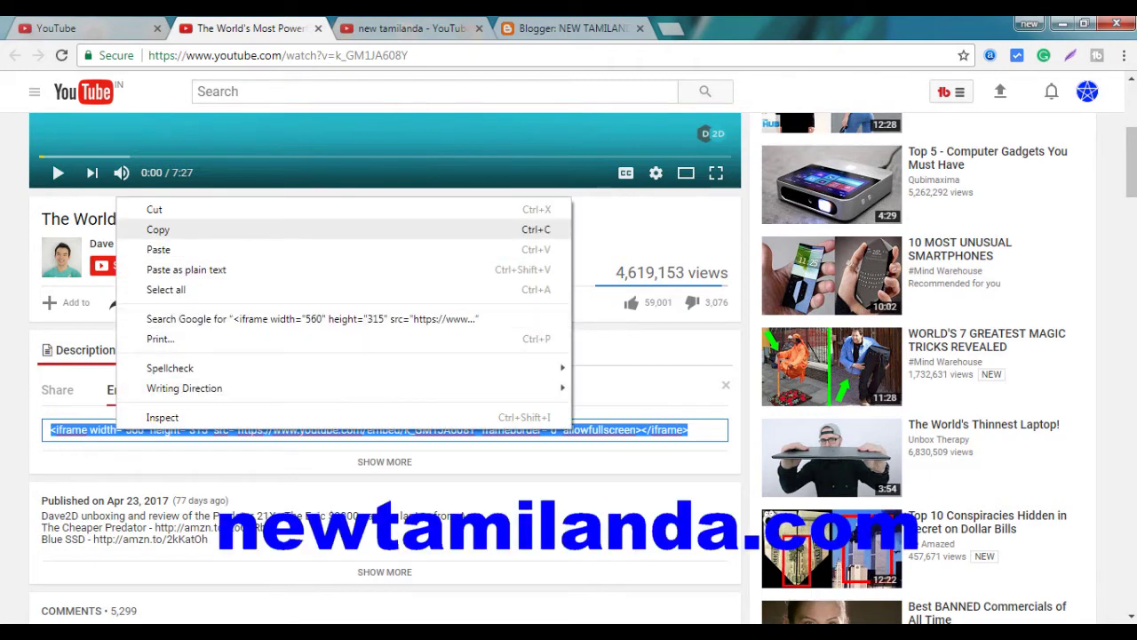
click(159, 229)
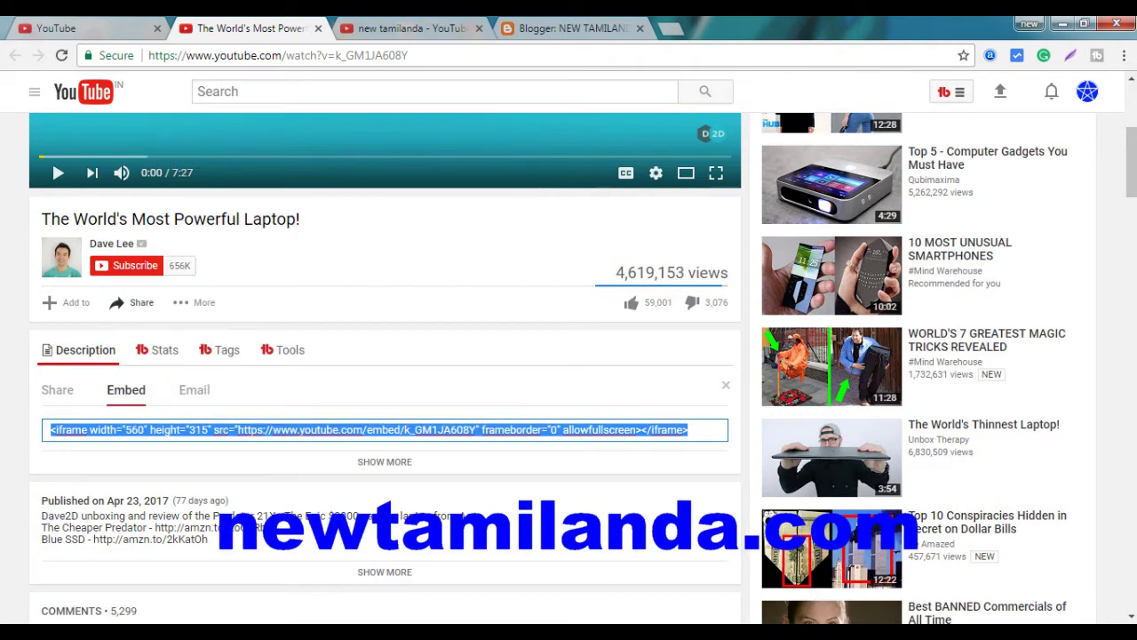
click(573, 28)
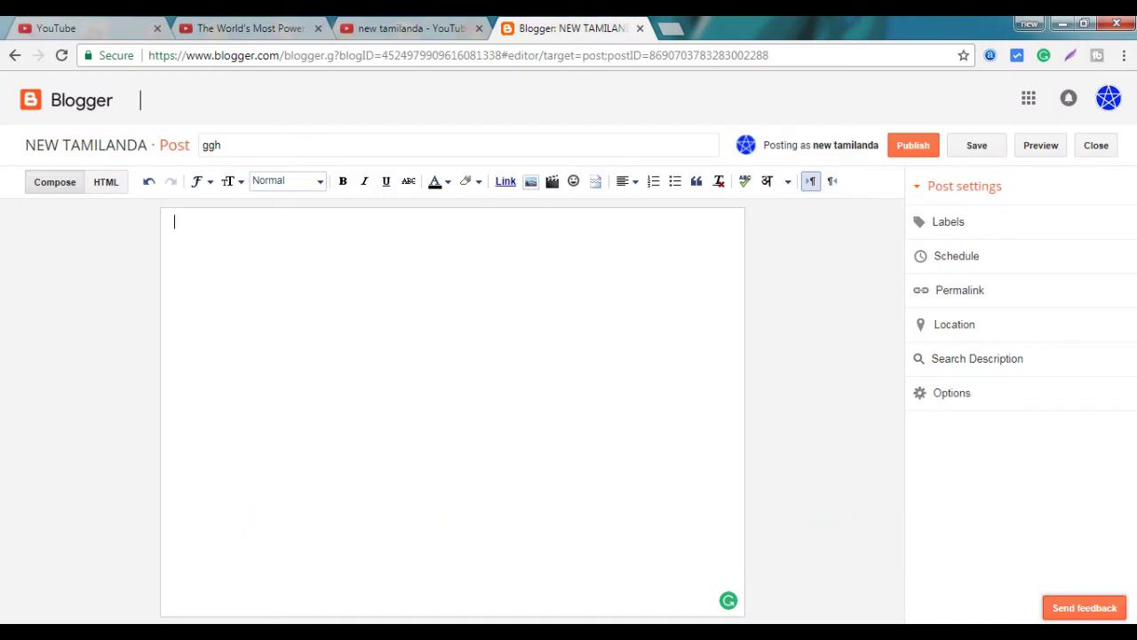
click(106, 181)
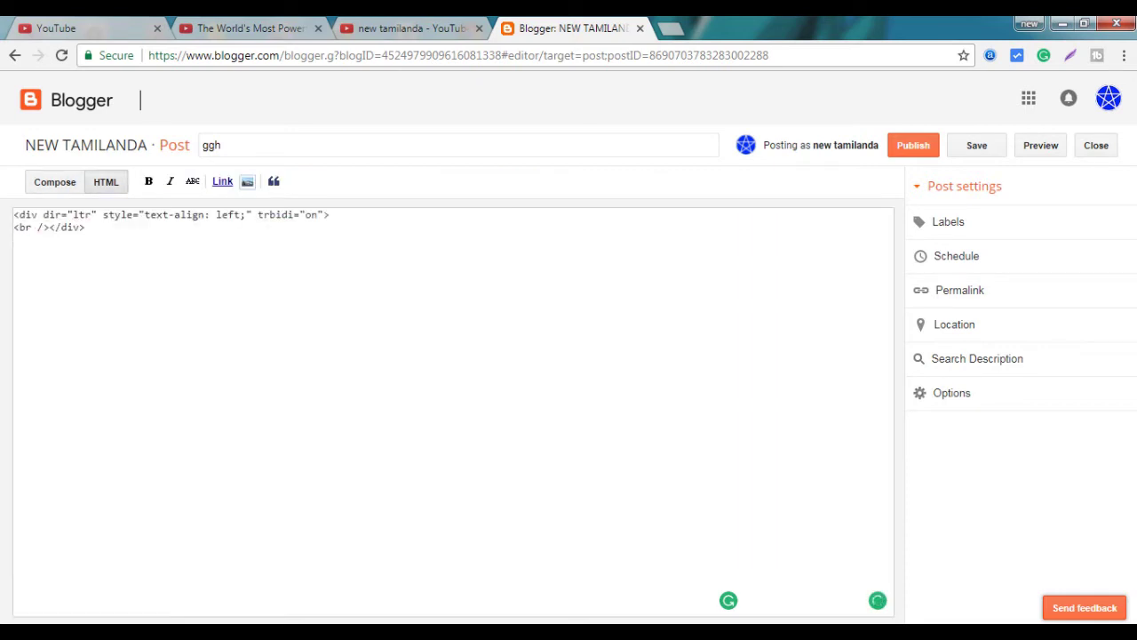
key(Return)
key(ctrl+v)
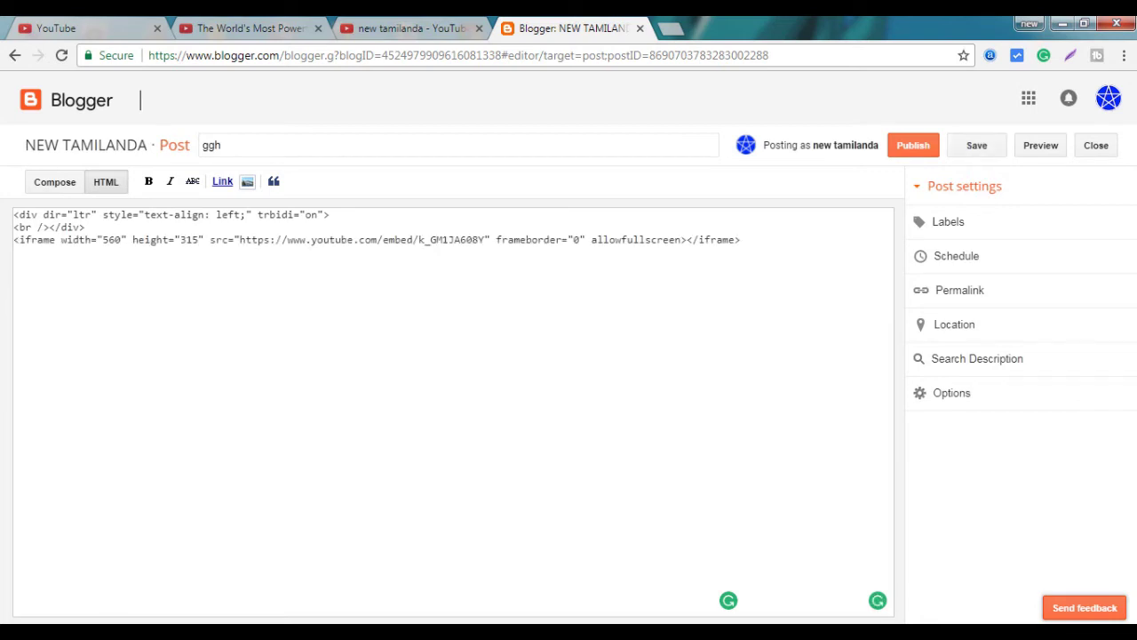
click(54, 181)
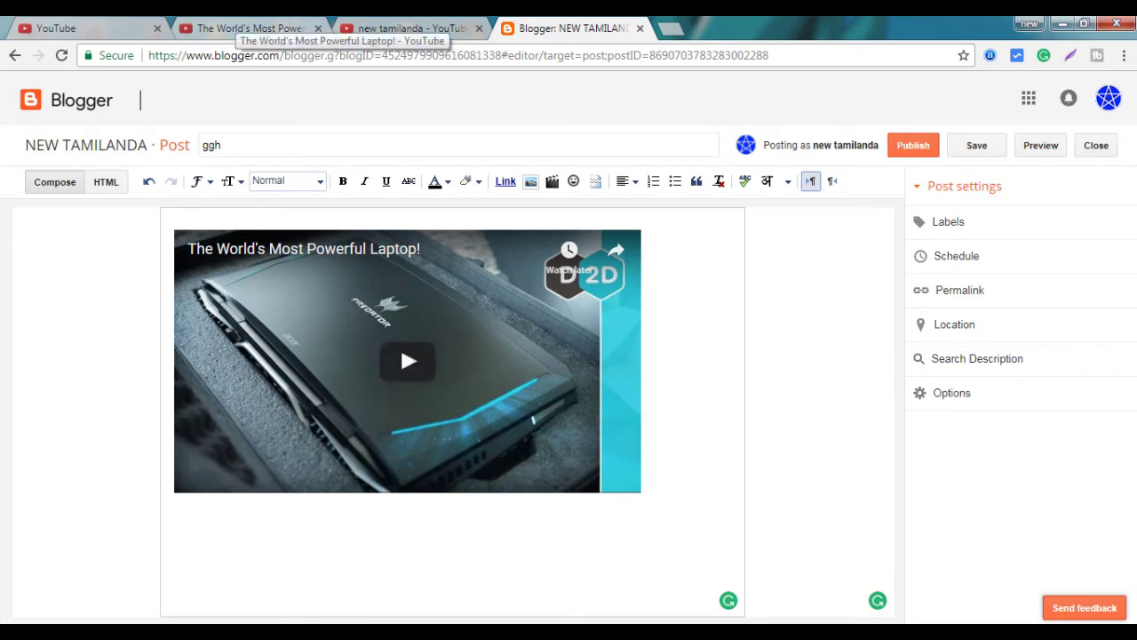
- Return to YouTube and copy the page address of the video "The World's Most Powerful Laptop!"
click(240, 28)
scroll(569, 367, up, 4)
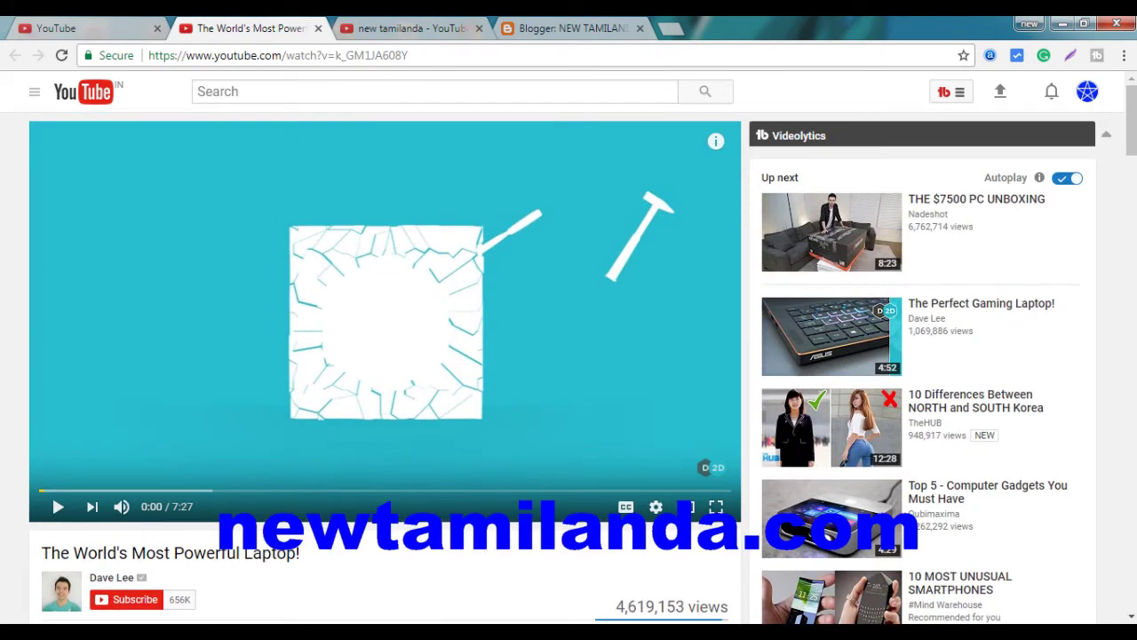
key(ctrl+l)
key(shift+F10)
key(Down)
key(Down)
key(Return)
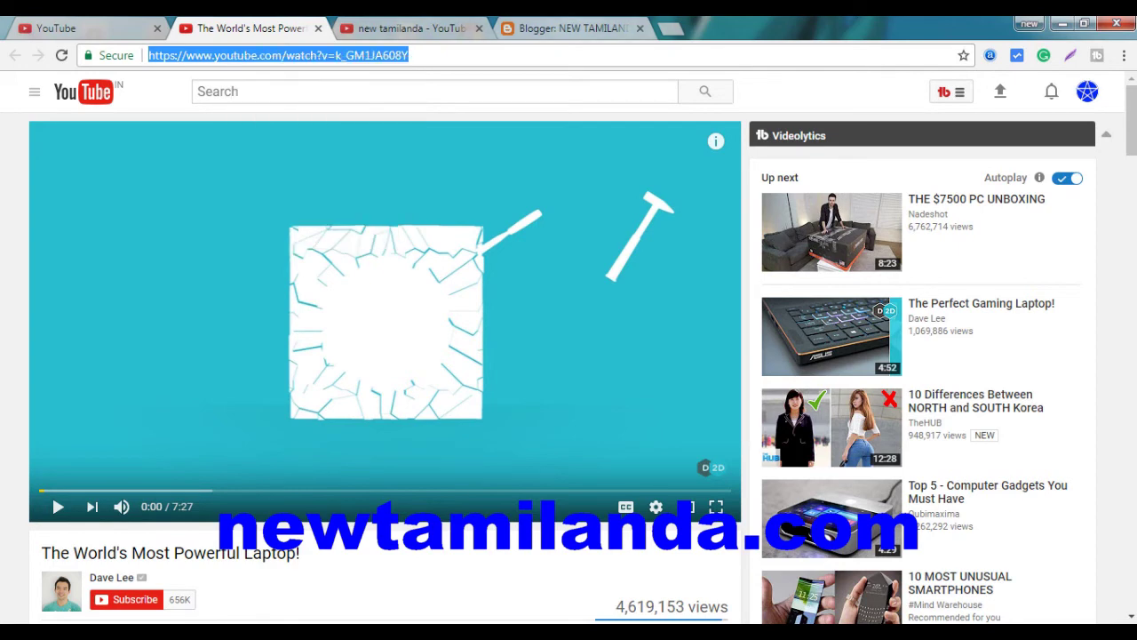
- Paste the copied video address below the embed code in the Blogger post's HTML and check it in Compose view
key(ctrl+4)
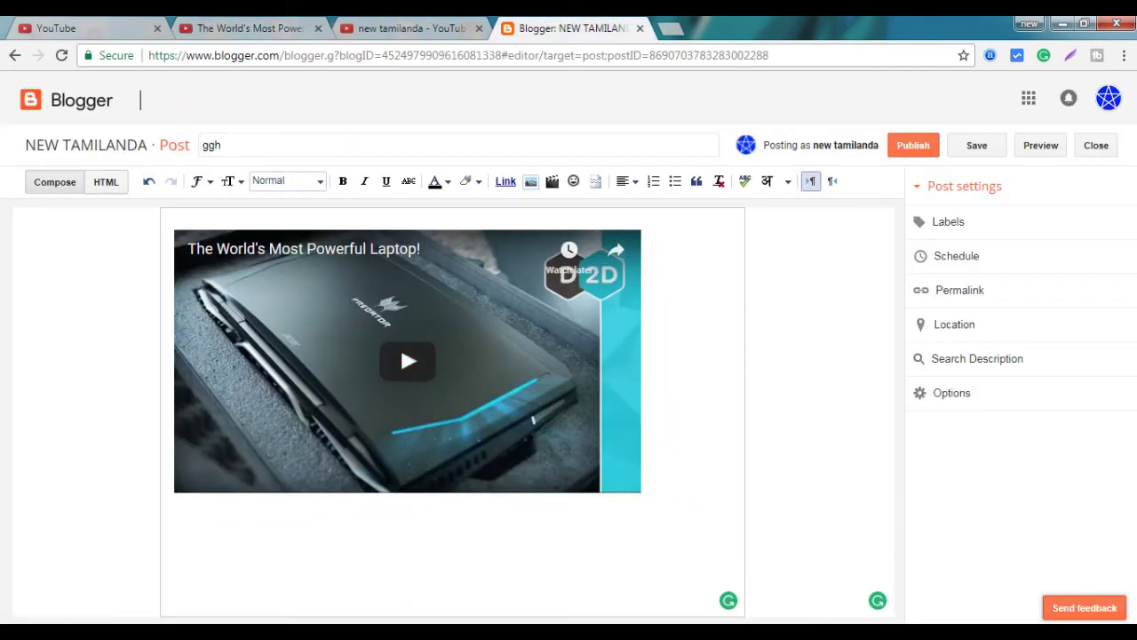
click(105, 181)
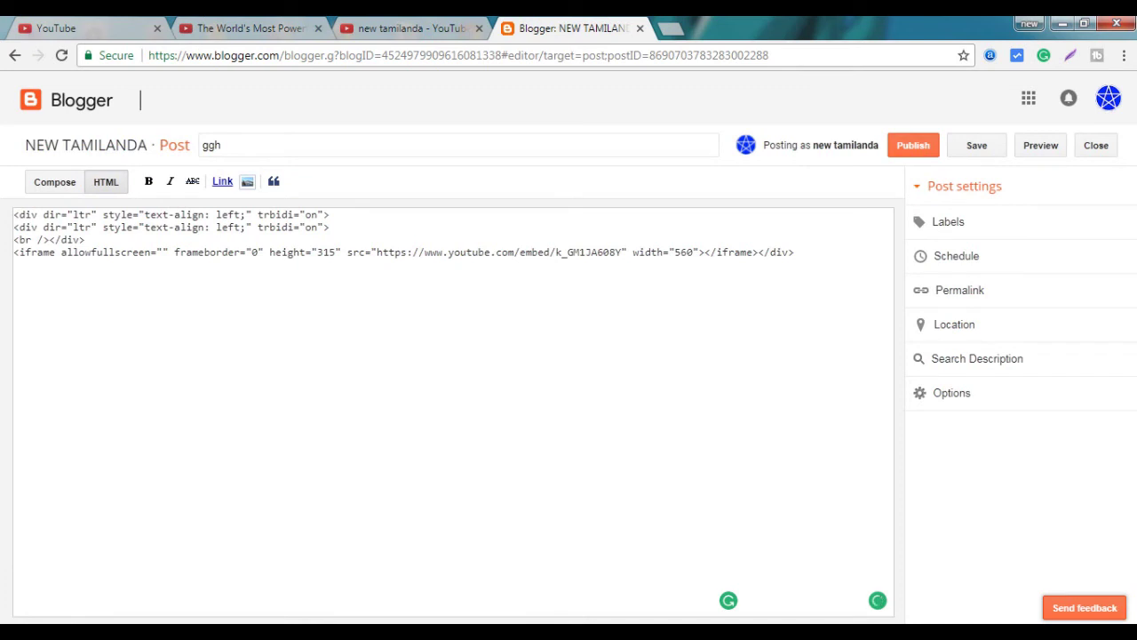
key(ctrl+v)
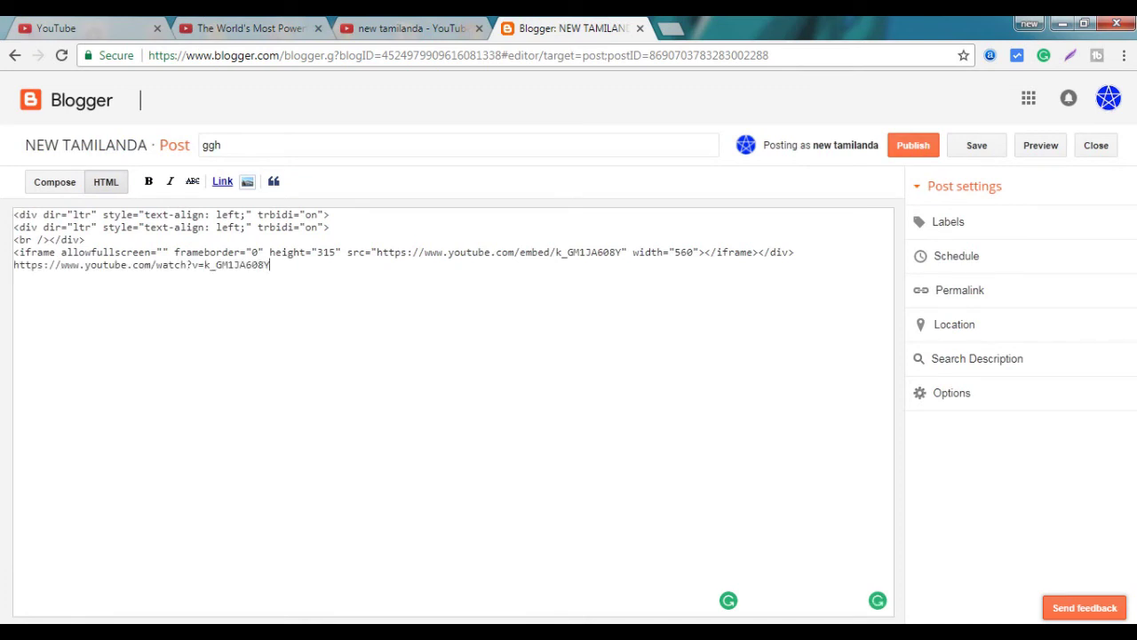
click(55, 181)
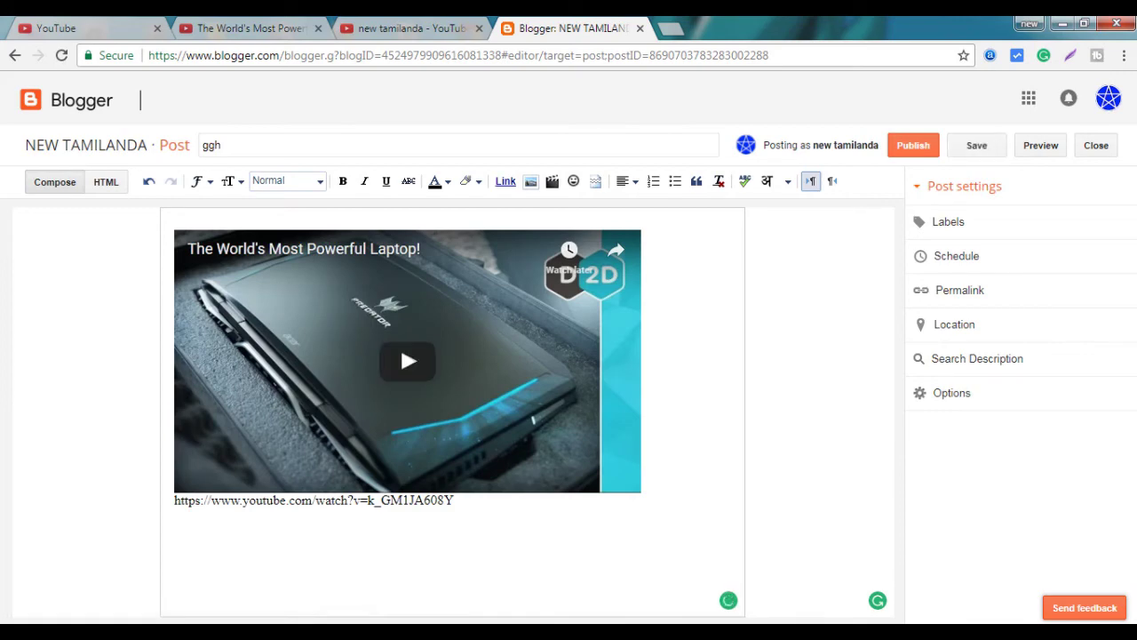
- Delete the line with the plain video address, including its closing div tag, from the post's HTML
click(106, 181)
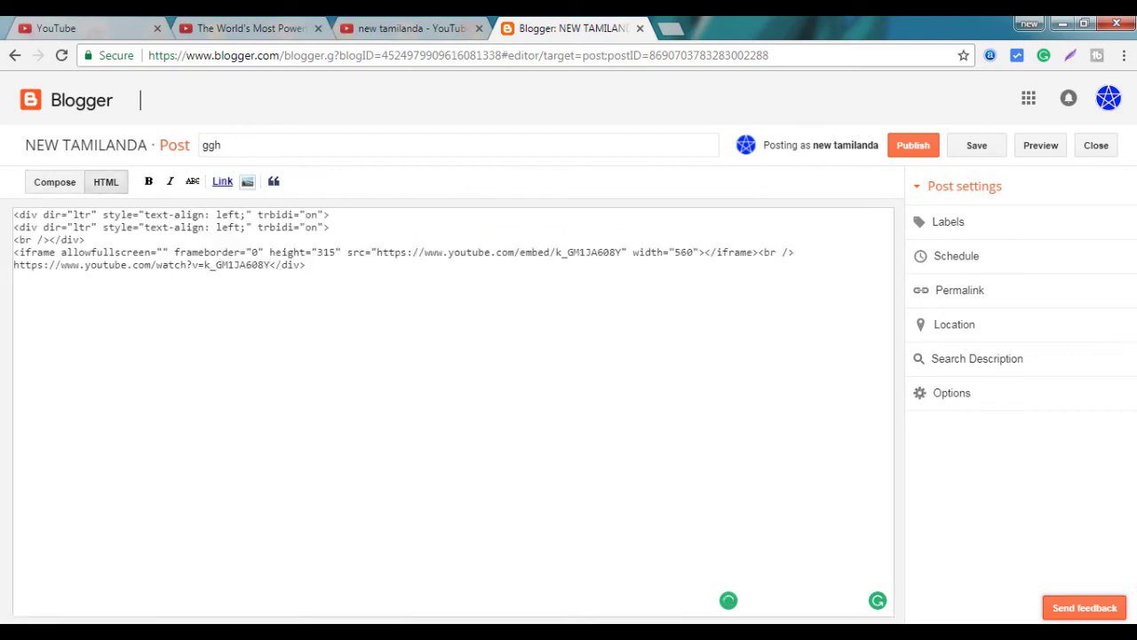
drag(306, 265, 14, 265)
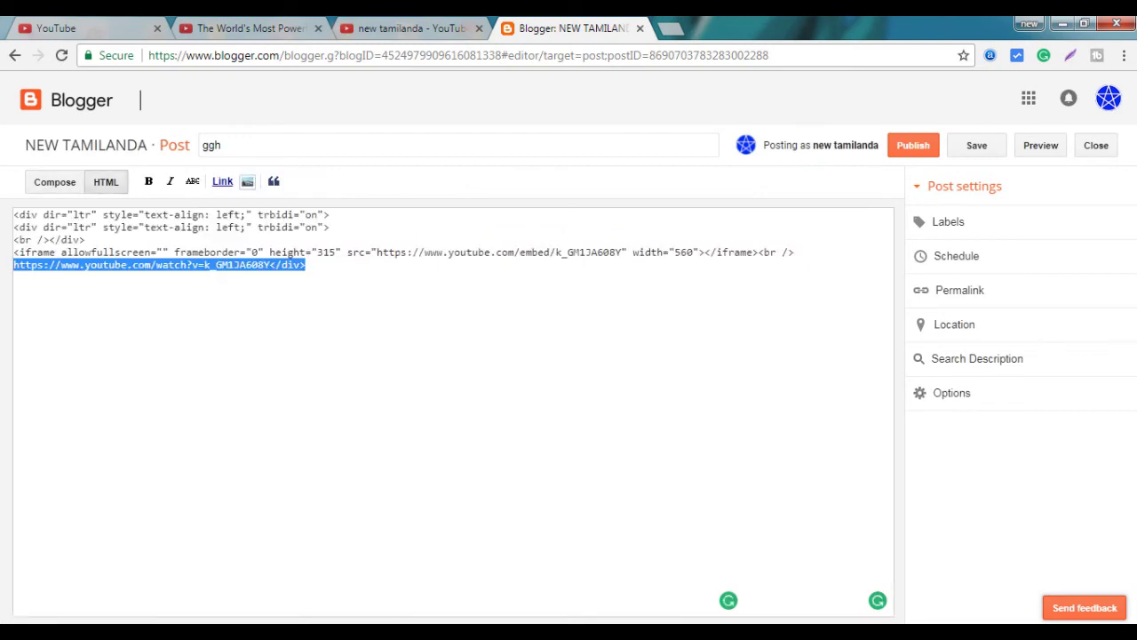
key(Delete)
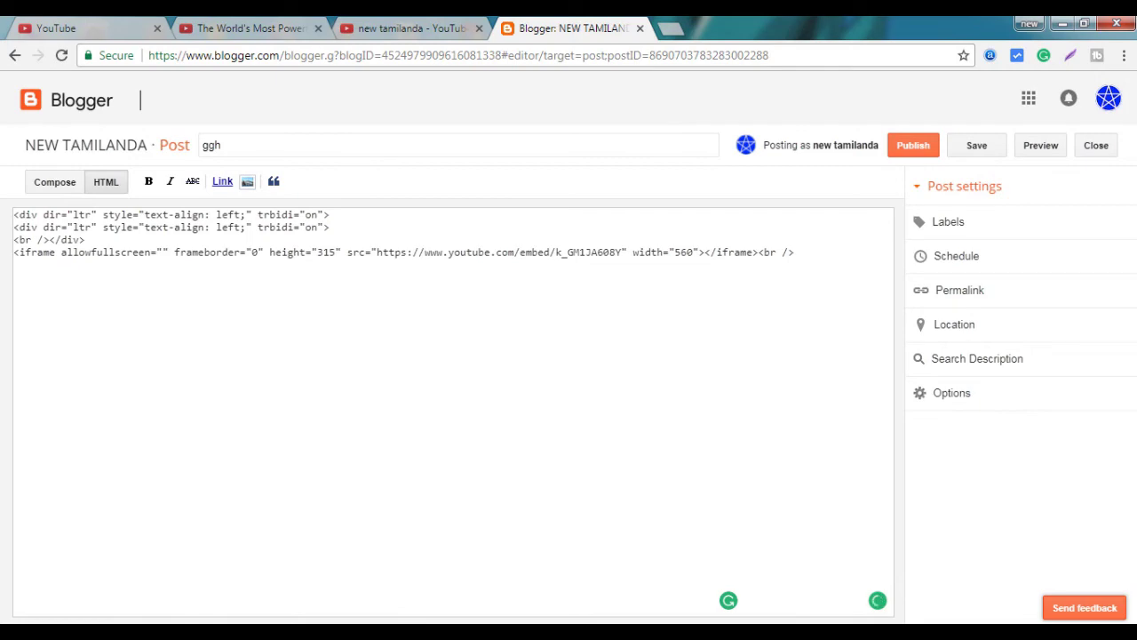
- Try to save the "ggh" post in Blogger and show it in Compose view with the embedded video
click(111, 27)
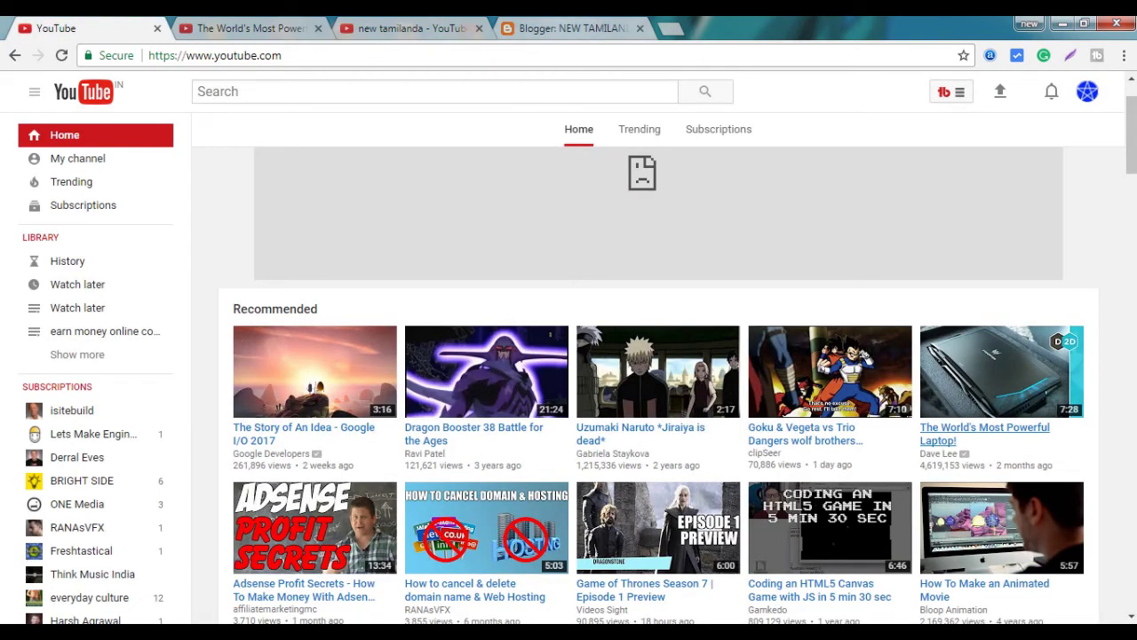
key(ctrl+4)
key(ctrl+s)
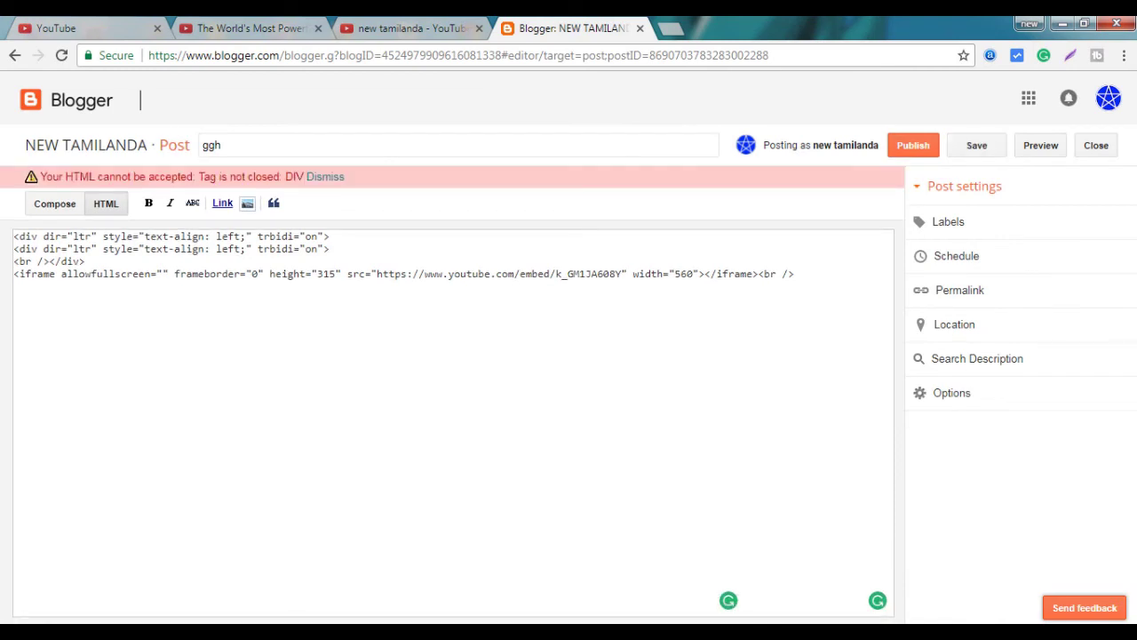
click(54, 203)
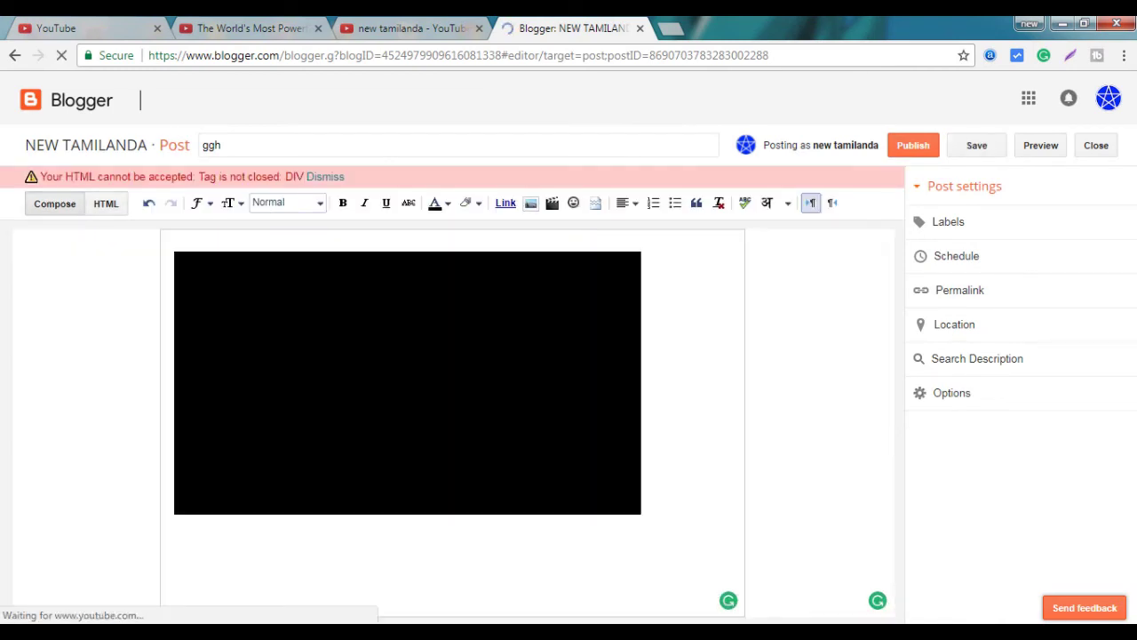